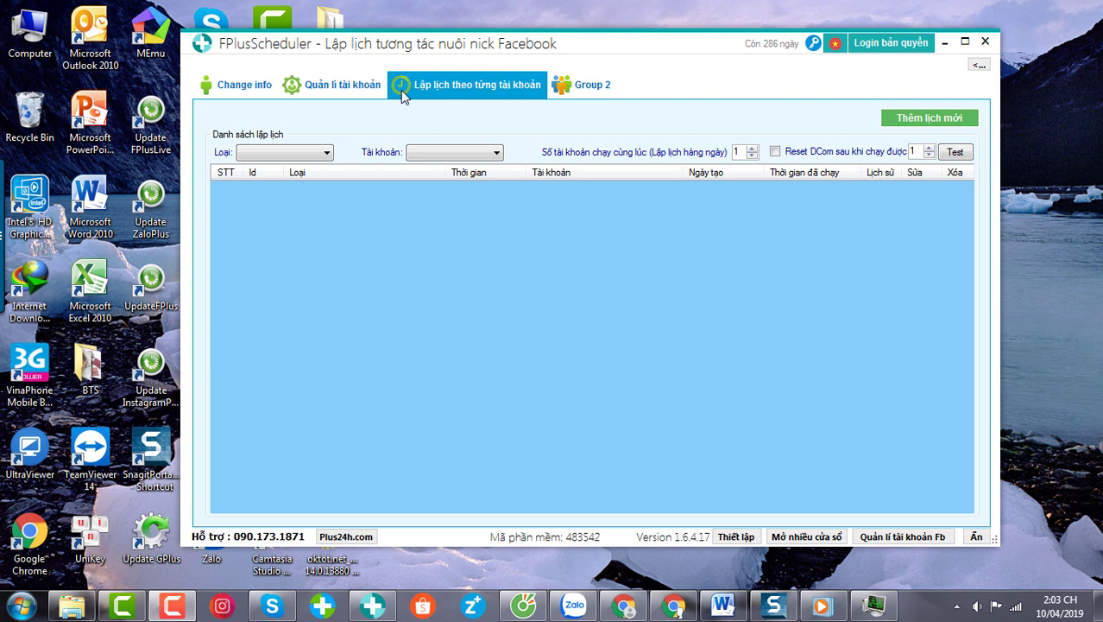
- Start a new schedule for the "Xác nhận kết bạn" task and open the Facebook account selection
click(949, 122)
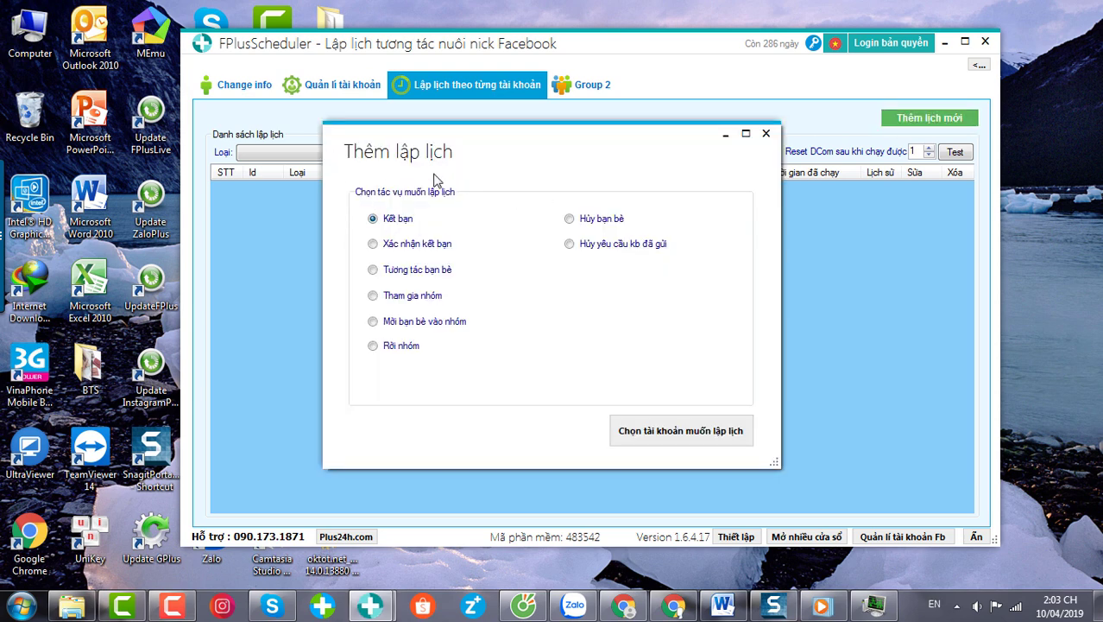
click(375, 246)
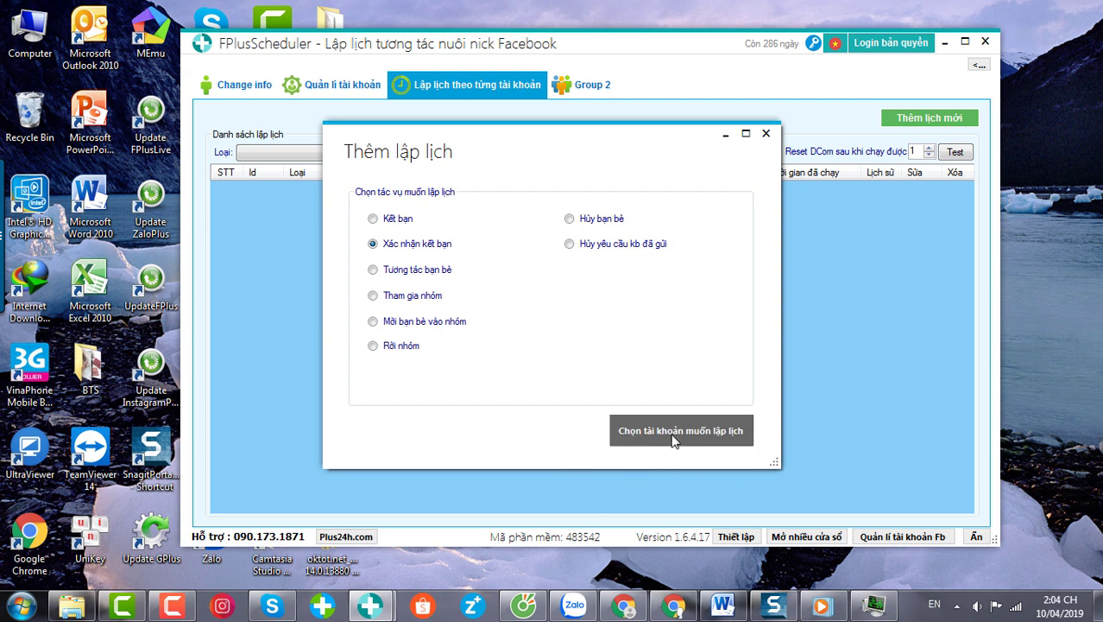
click(736, 432)
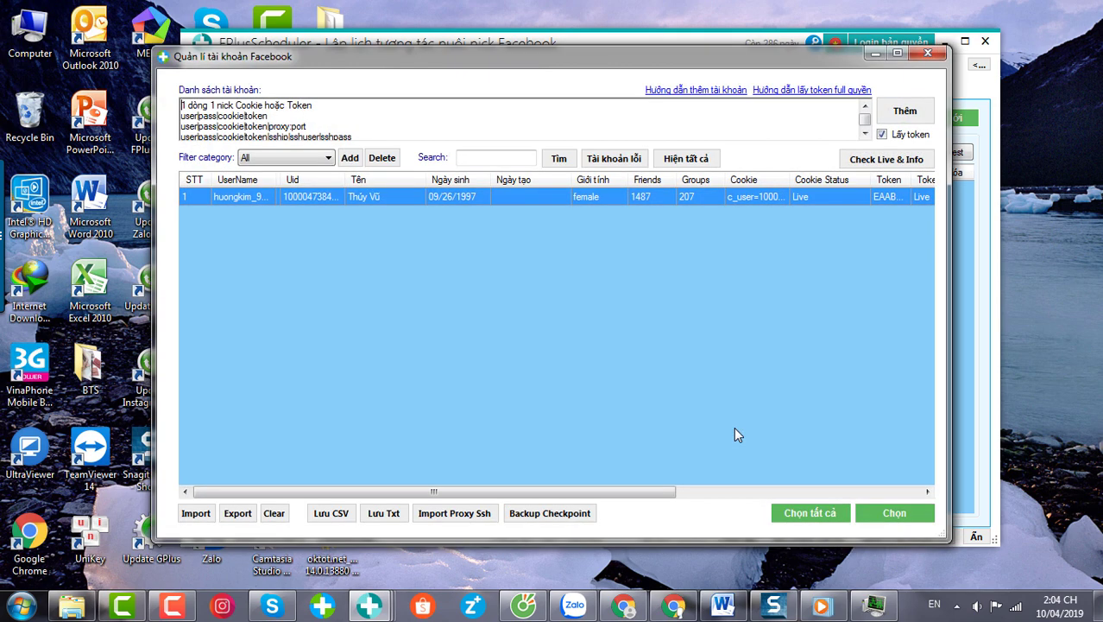
drag(395, 57, 421, 49)
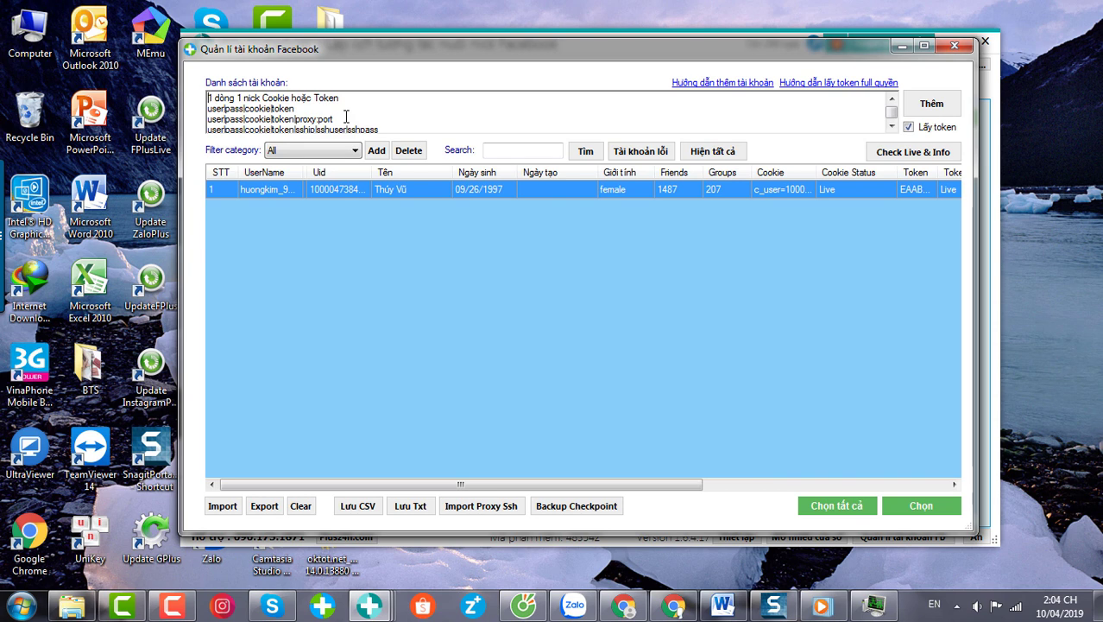
- Switch to Chrome and copy the logged-in Facebook account's cookie from the Get Cookie For FPlus extension, minimizing the browser when done
click(671, 606)
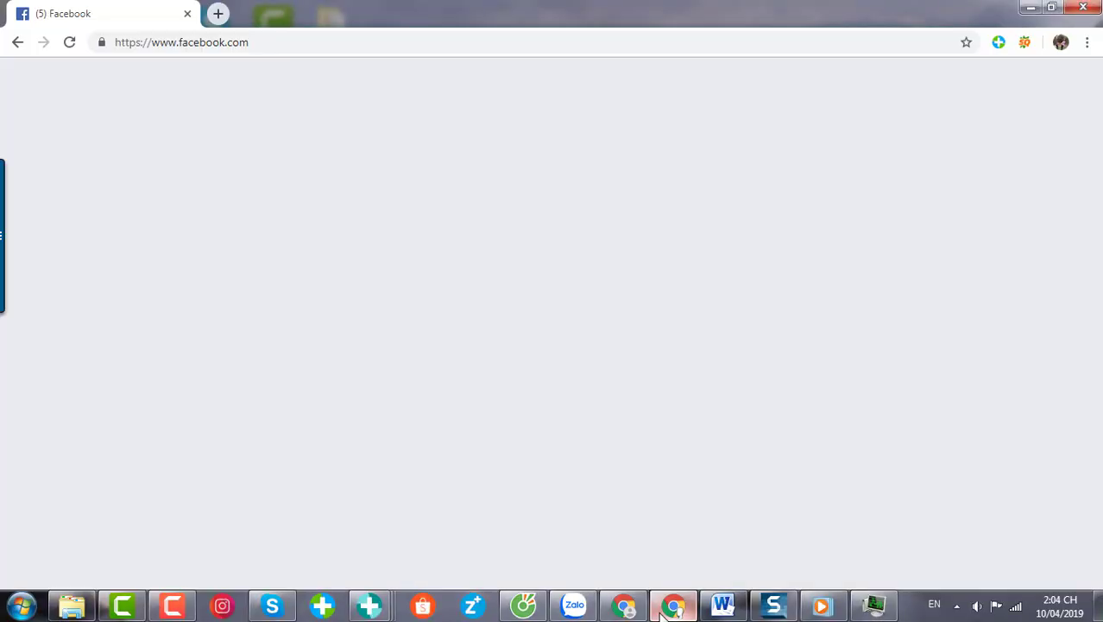
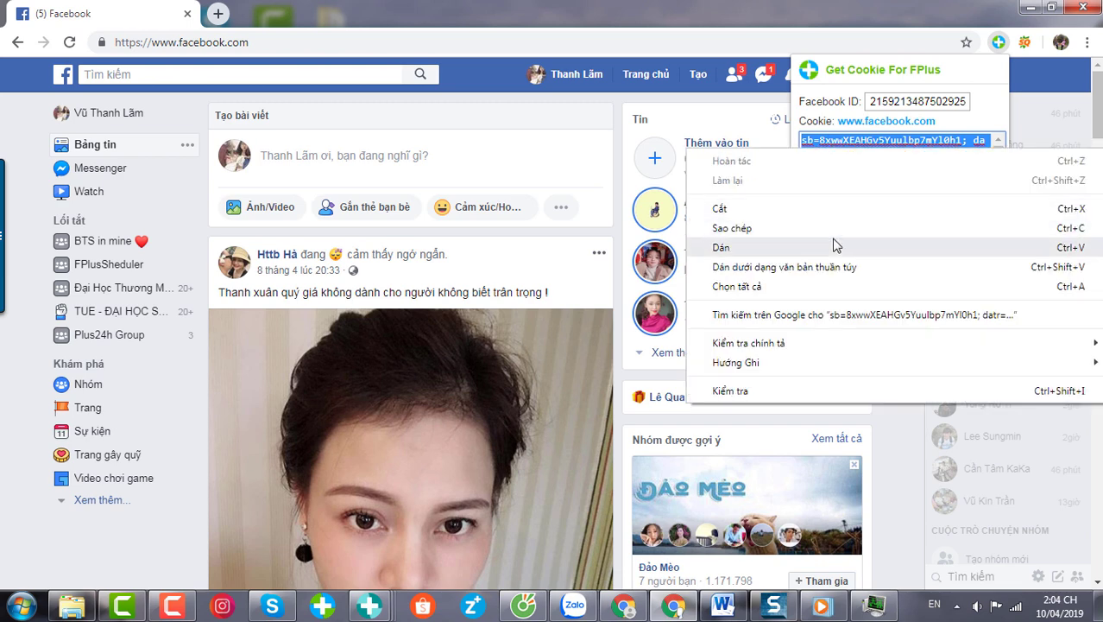
click(832, 227)
click(1026, 9)
click(1025, 9)
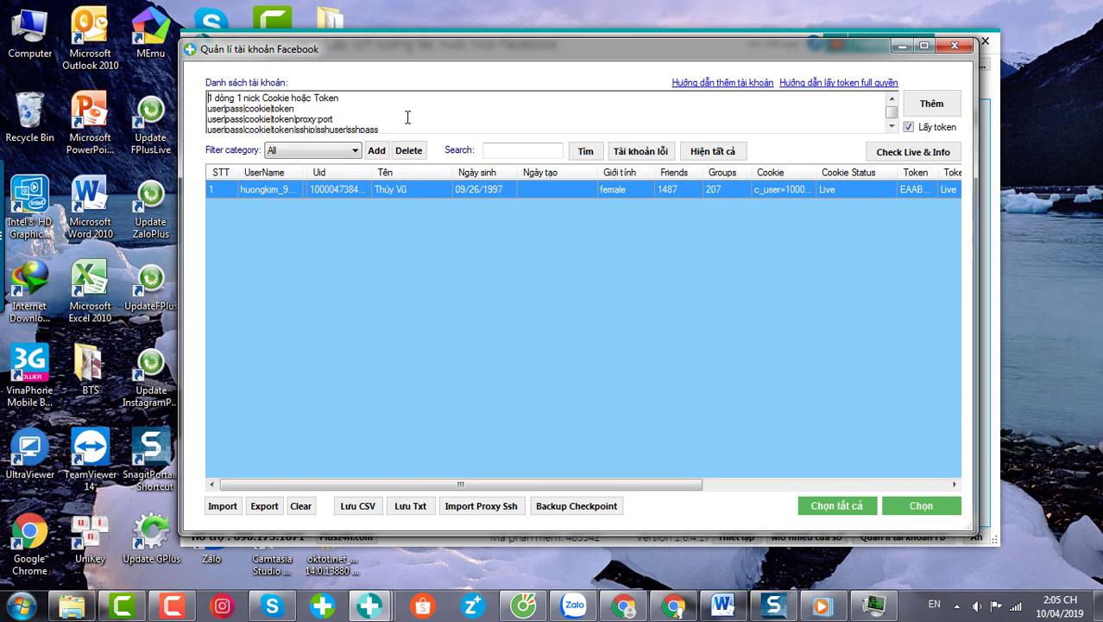
- Replace the account list text with the copied Facebook cookie to add the account, and choose that account for the schedule
key(ctrl+a)
key(Delete)
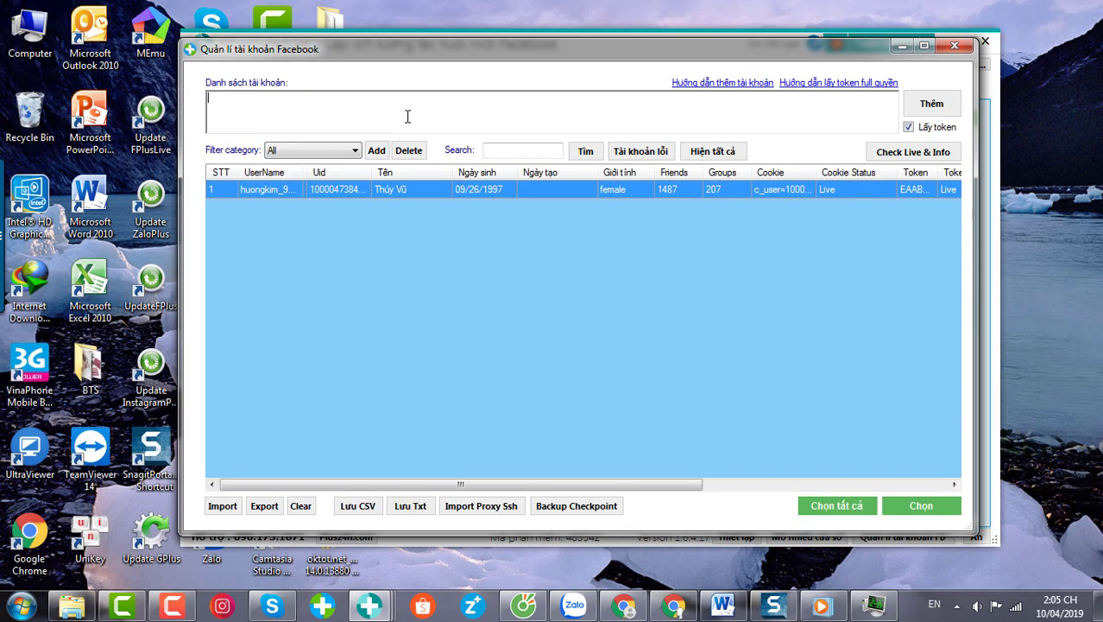
right_click(406, 117)
click(447, 162)
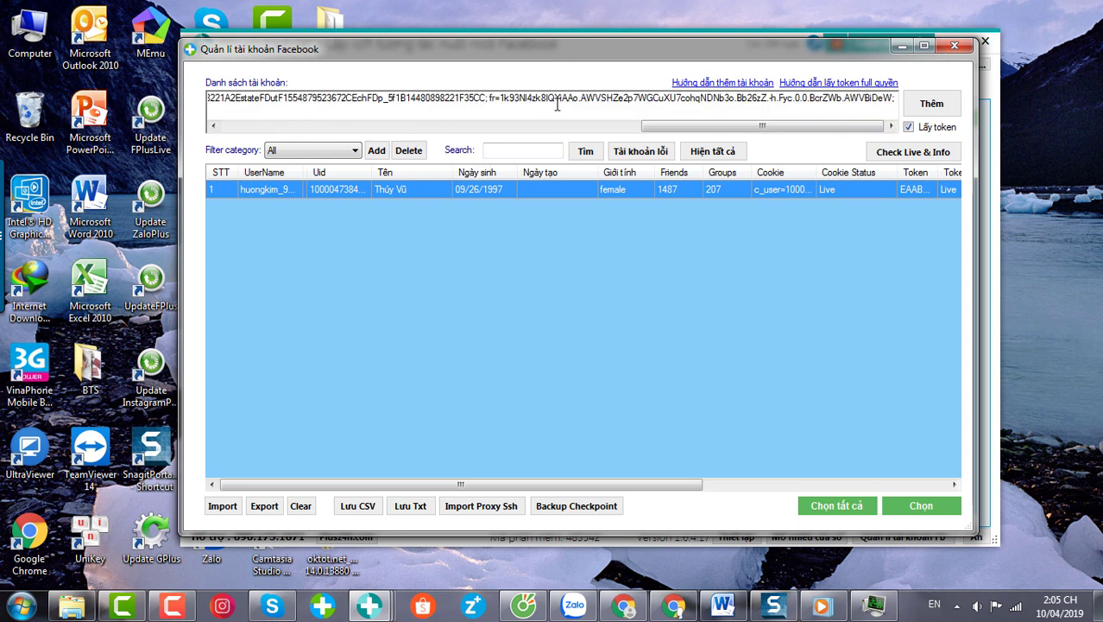
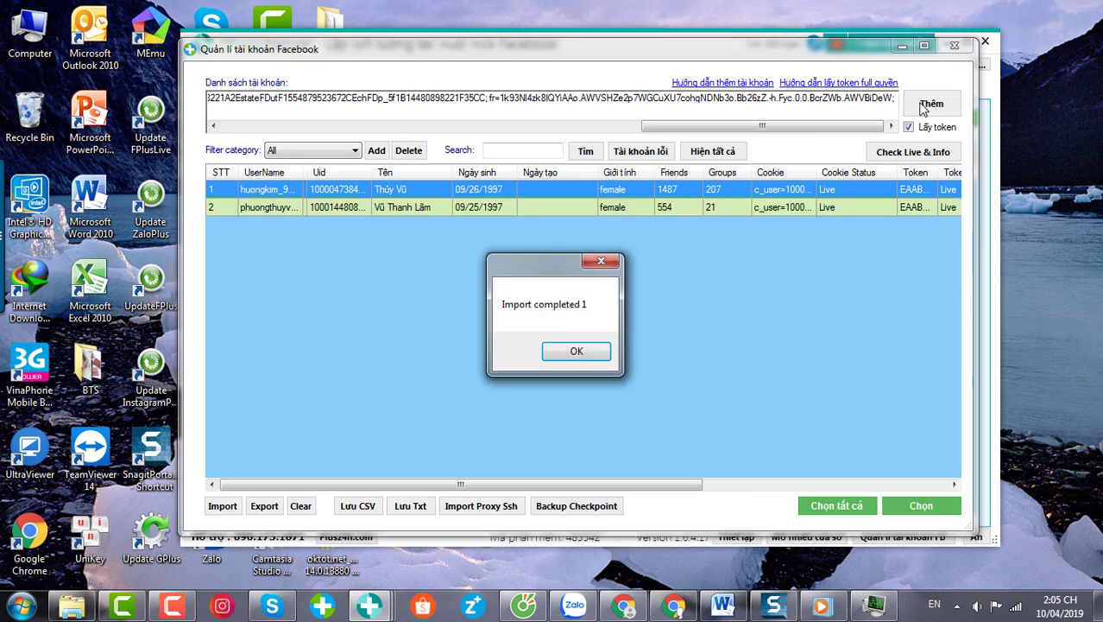
click(575, 352)
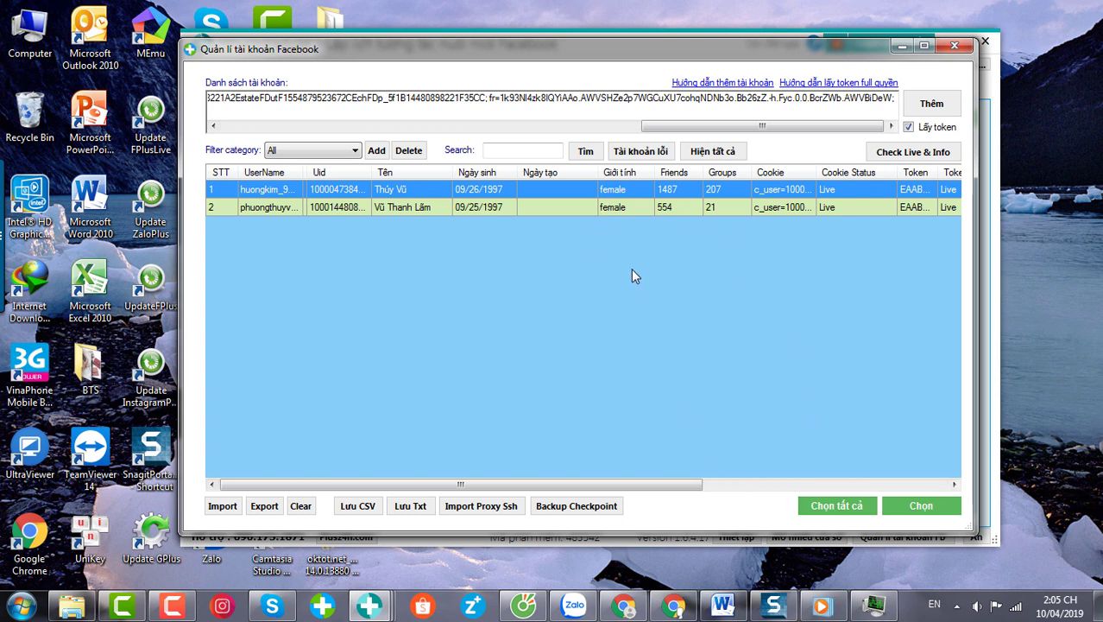
click(593, 206)
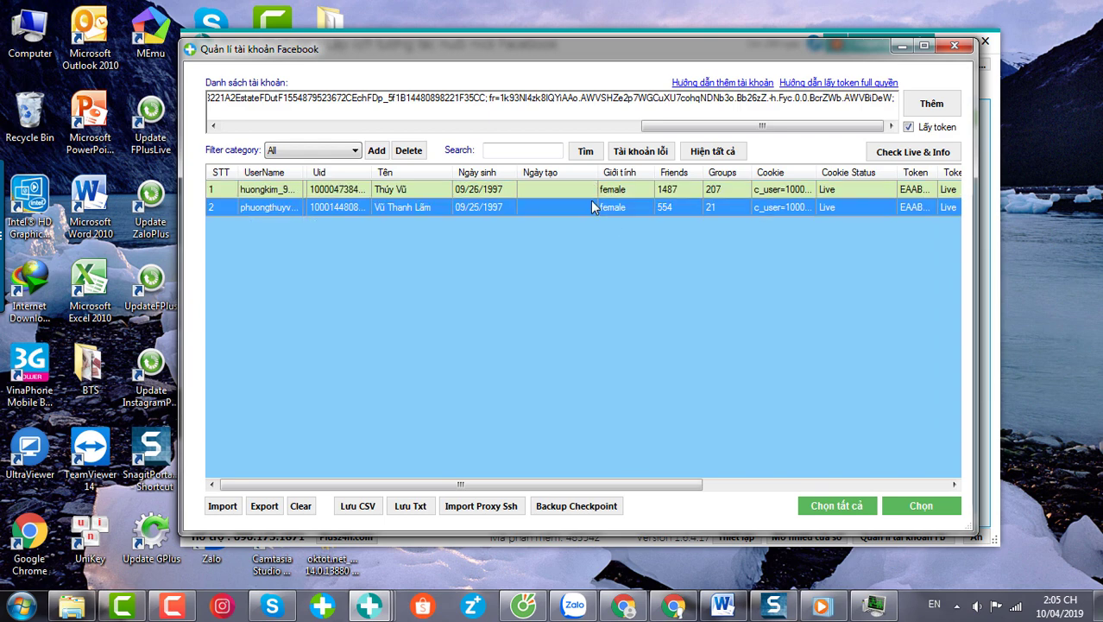
click(920, 506)
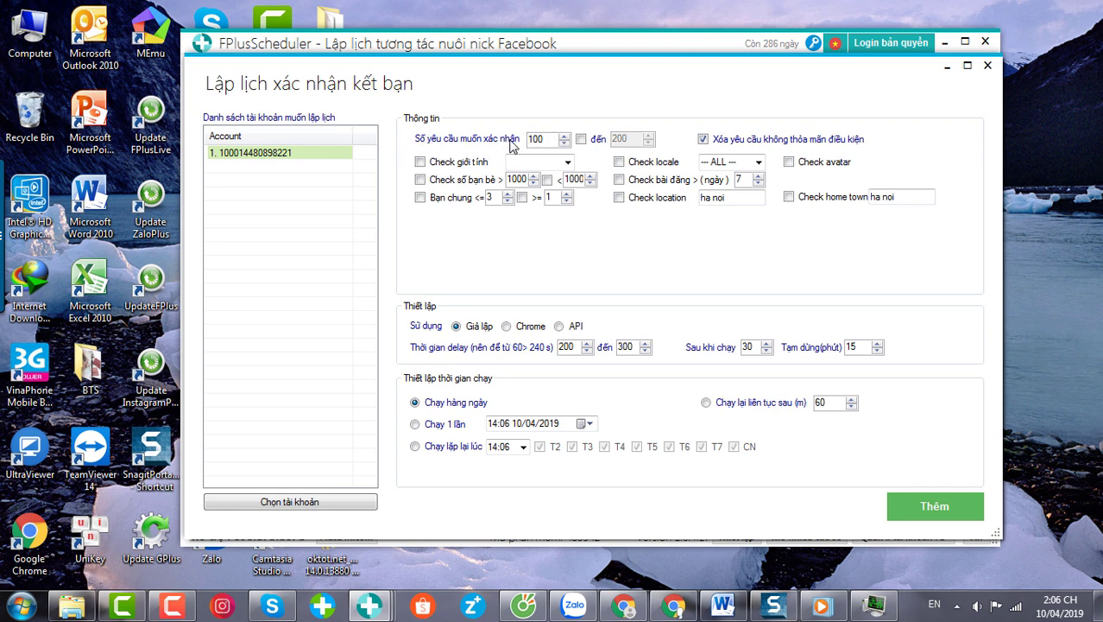
- Enable the 100 to 200 confirmation range, the Female gender filter and the mutual friends >= 1 condition
click(581, 139)
click(420, 164)
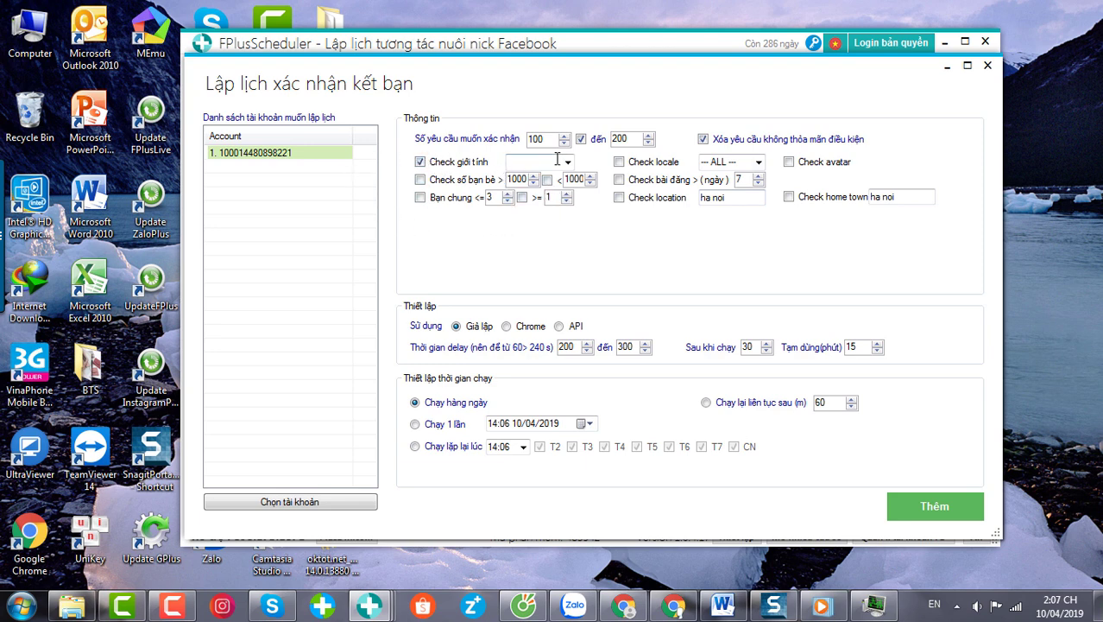
click(567, 162)
click(509, 179)
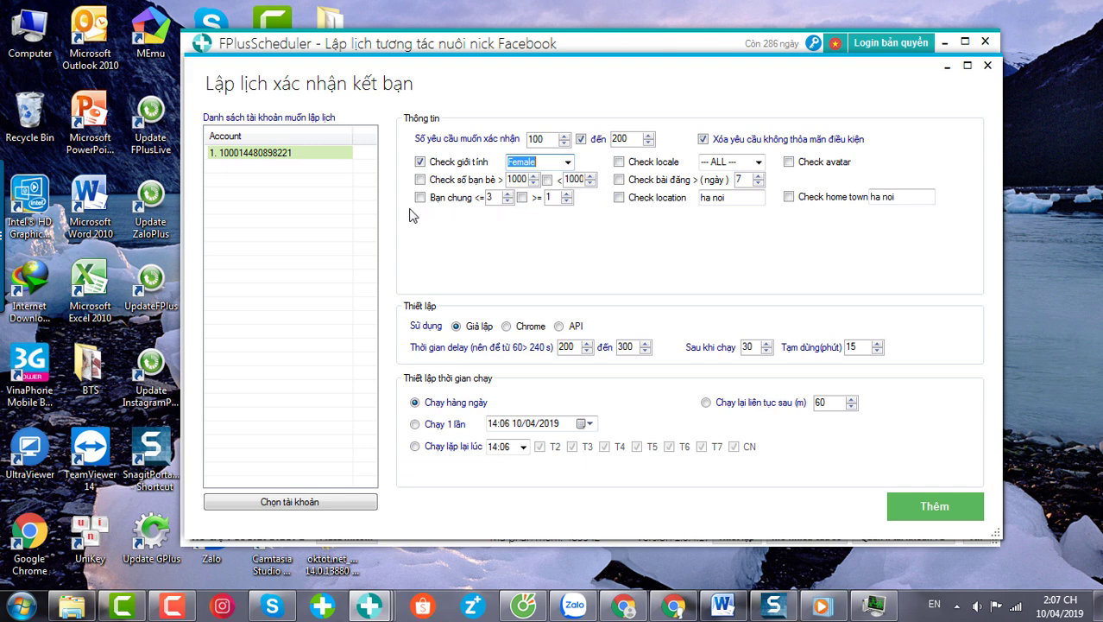
click(522, 197)
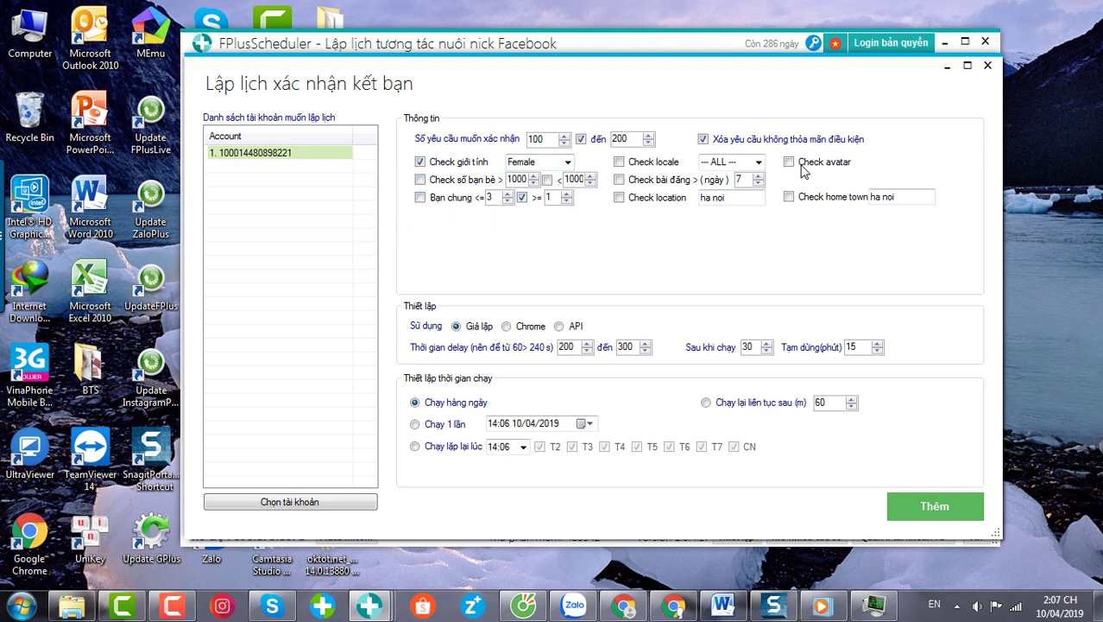
click(758, 161)
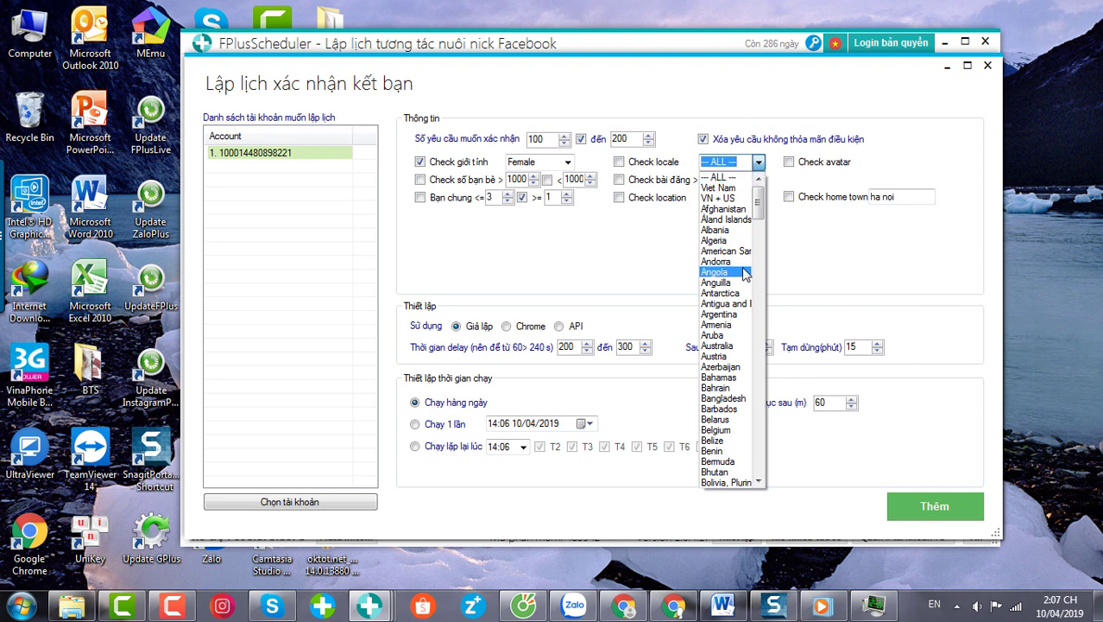
click(758, 163)
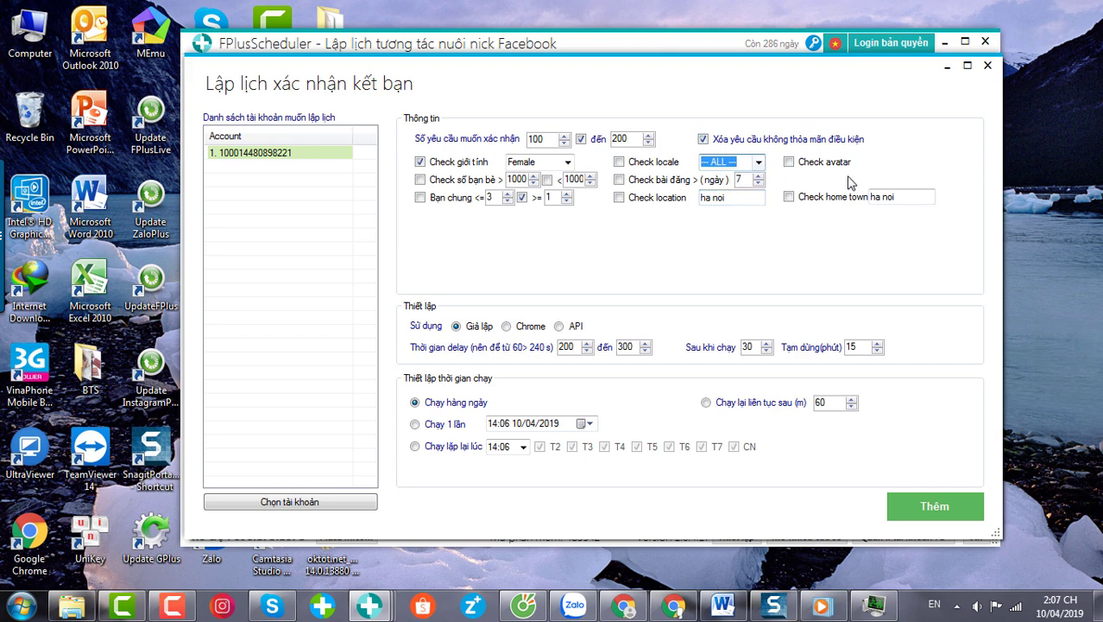
click(902, 197)
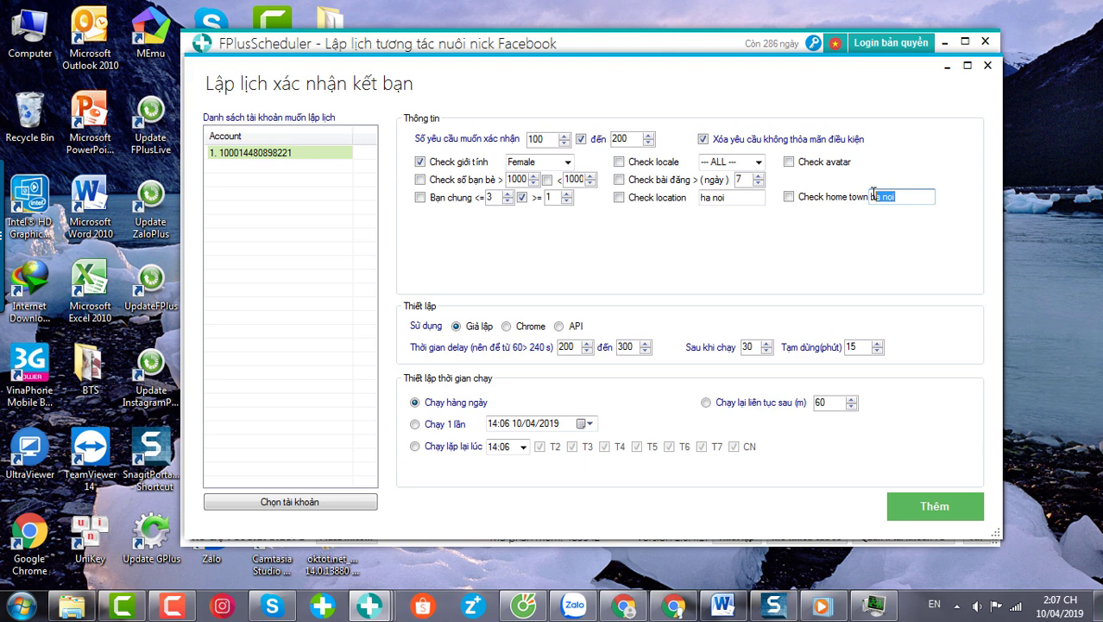
click(731, 198)
click(708, 198)
- Try the one-time run option and the repeat option at 14:06 on selected weekdays
click(419, 424)
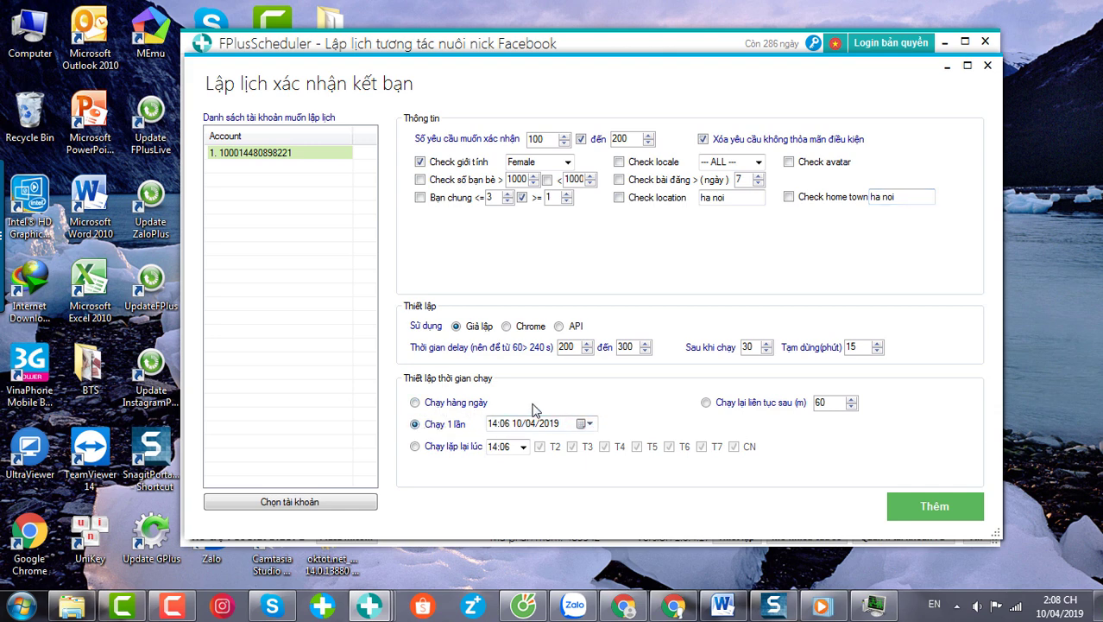
click(497, 423)
click(589, 423)
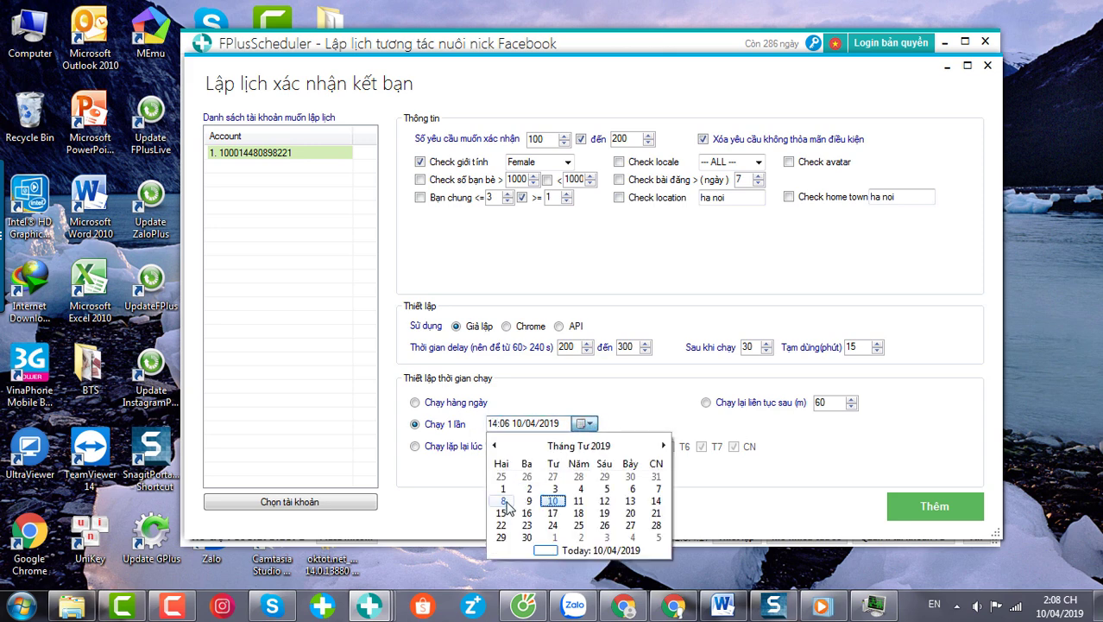
click(589, 428)
click(416, 447)
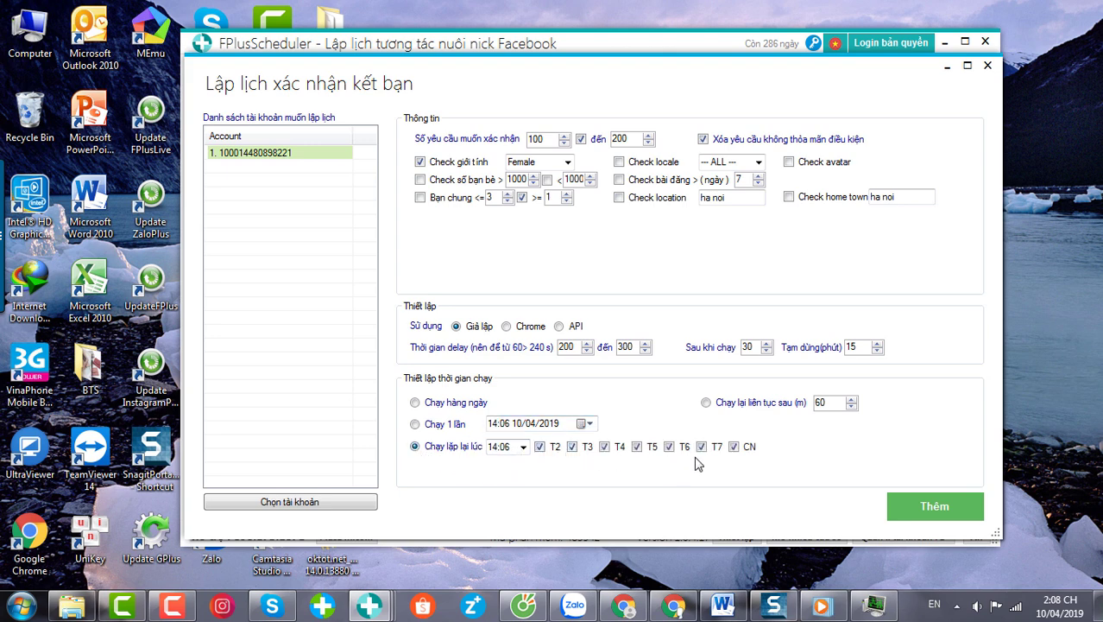
click(494, 447)
- Set the schedule to rerun continuously after 60 minutes
click(707, 403)
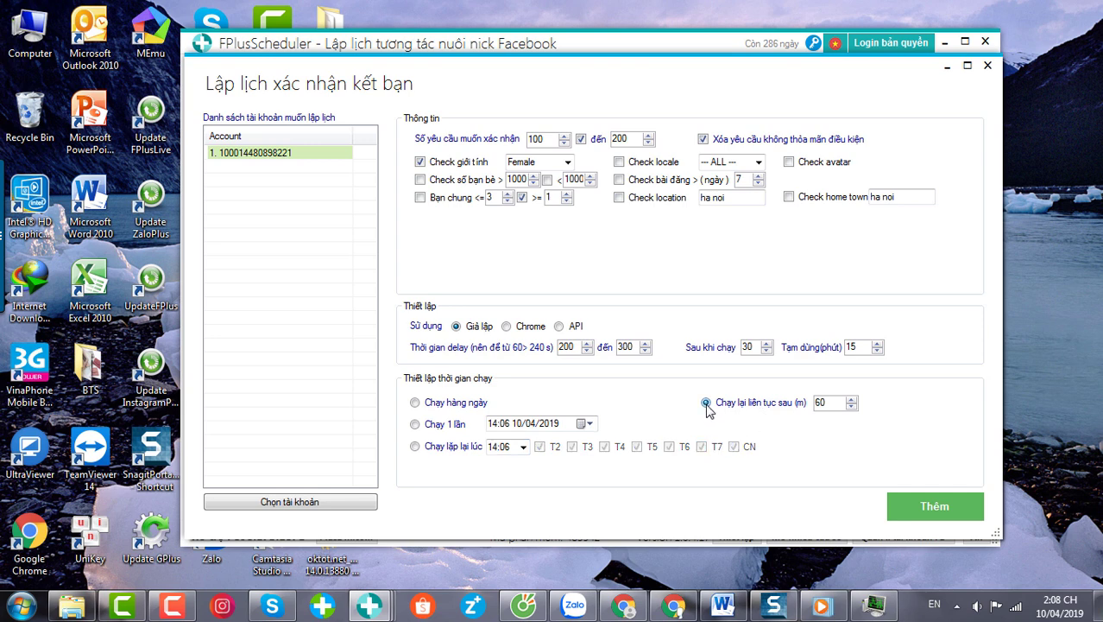
drag(830, 402, 804, 398)
text(60)
click(273, 502)
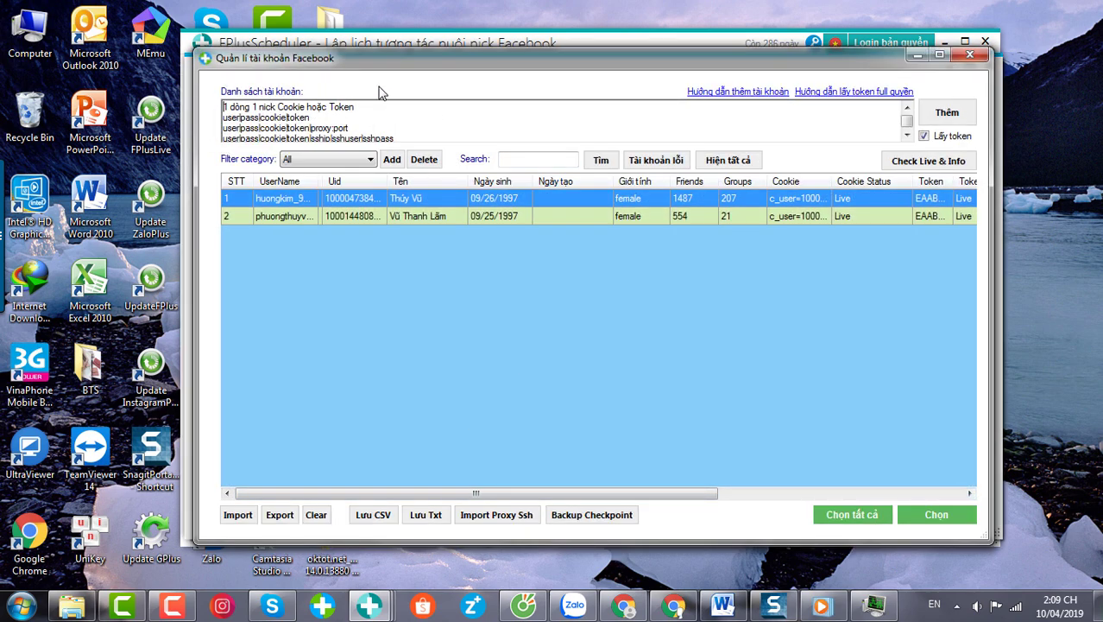
click(352, 129)
click(970, 54)
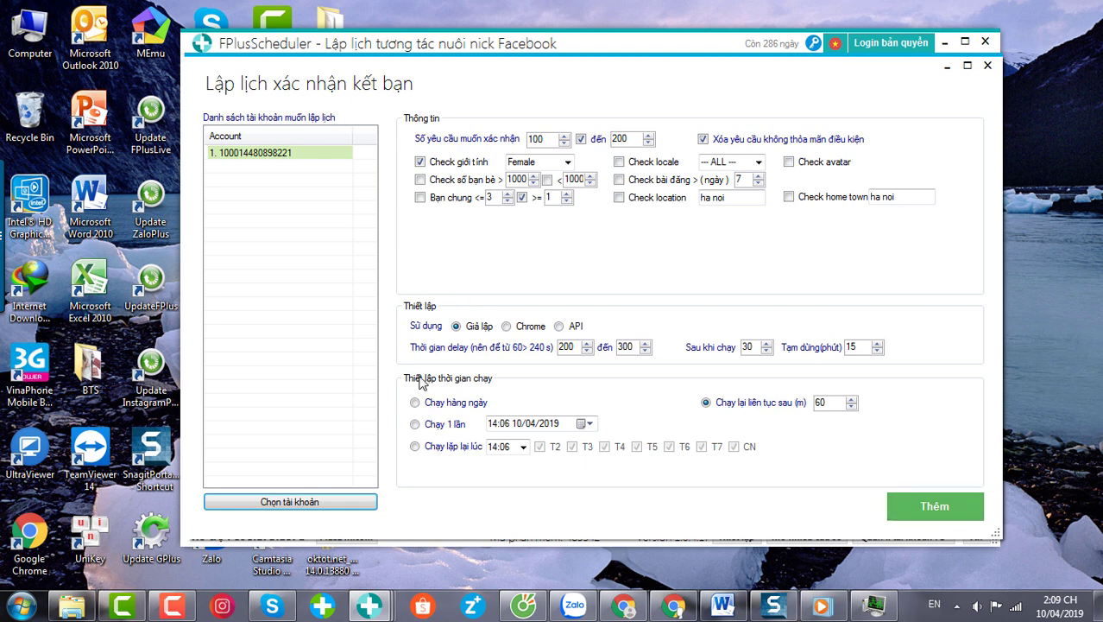
- Set the schedule to run once at 14:12 on 10/04/2019
click(415, 424)
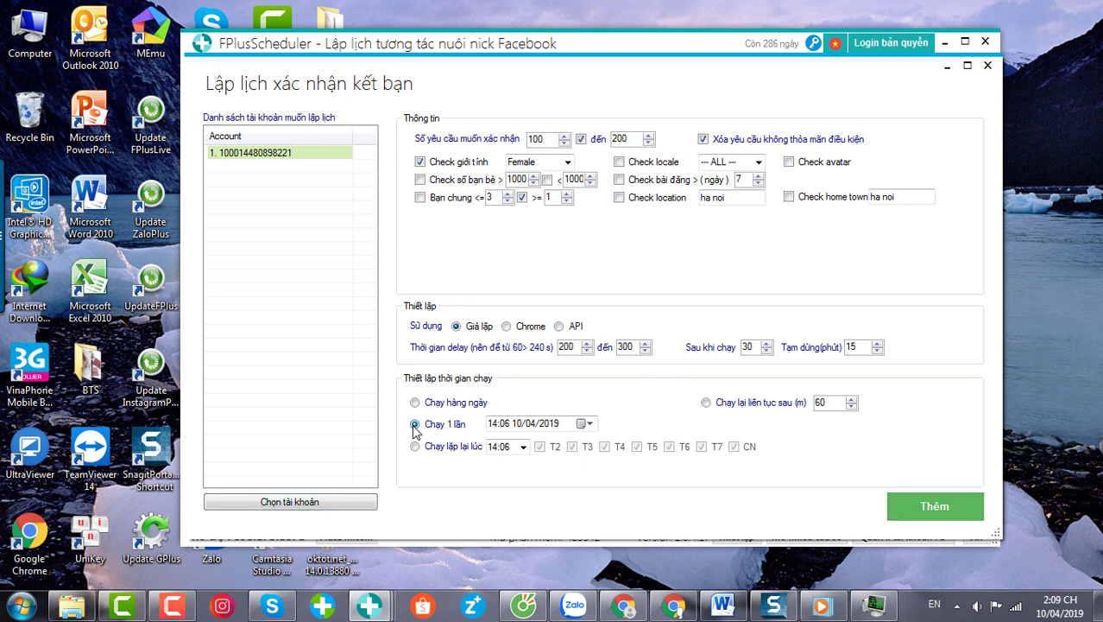
click(504, 429)
click(508, 424)
text(12)
- Enable the friend count > 1000 condition, keep the gender filter on Female, and add the schedule
click(423, 178)
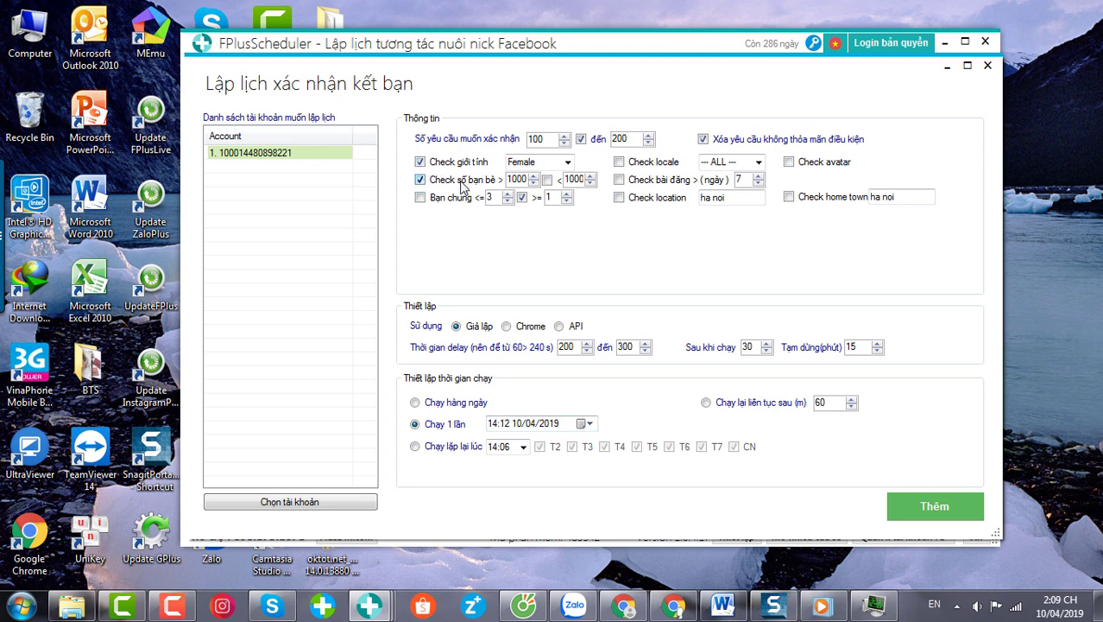
click(569, 162)
click(565, 183)
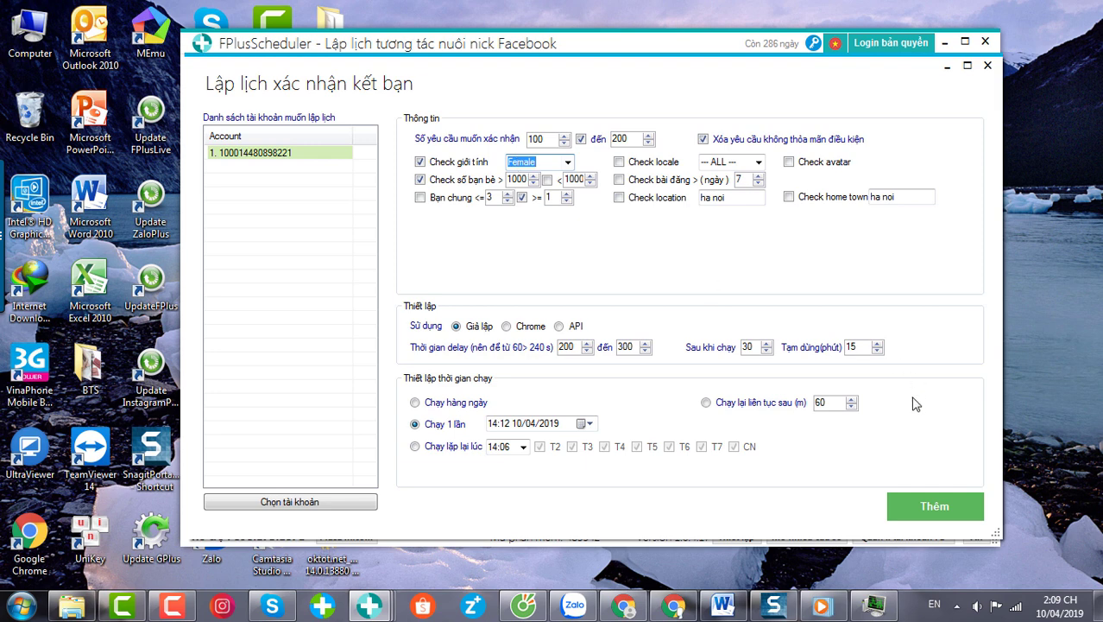
click(928, 500)
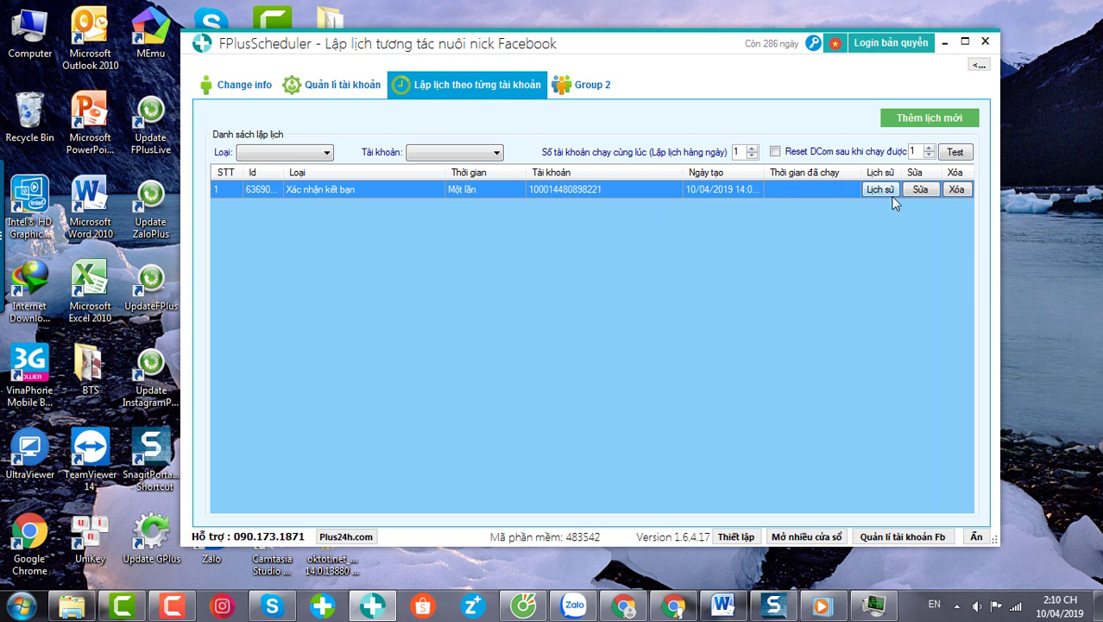
- Reopen the added friend-confirmation schedule for editing and save it with the same settings
click(918, 189)
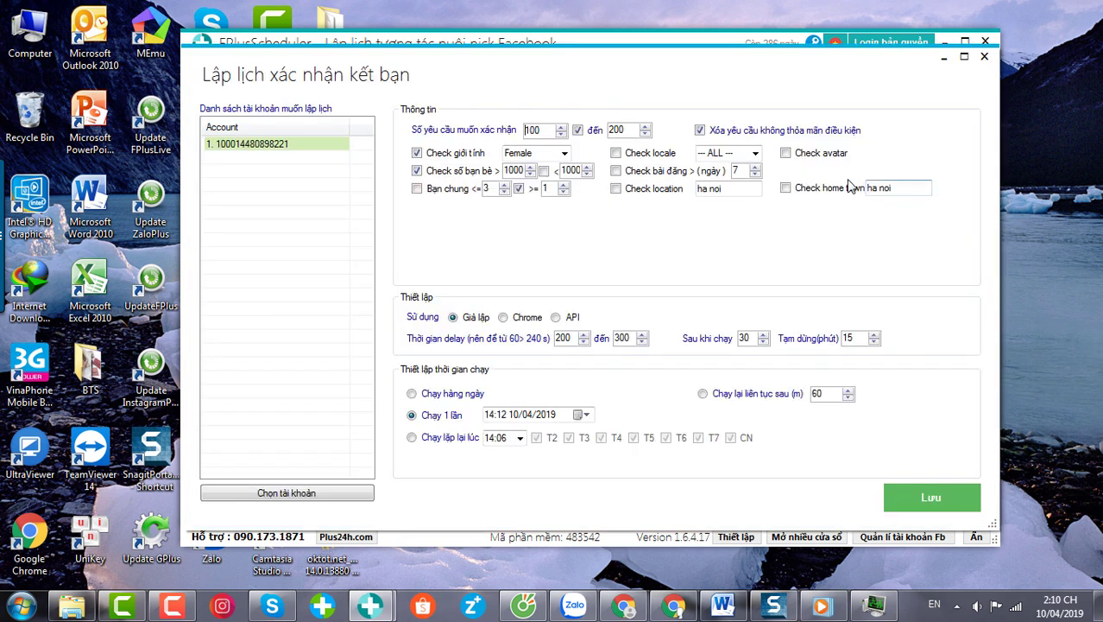
click(937, 499)
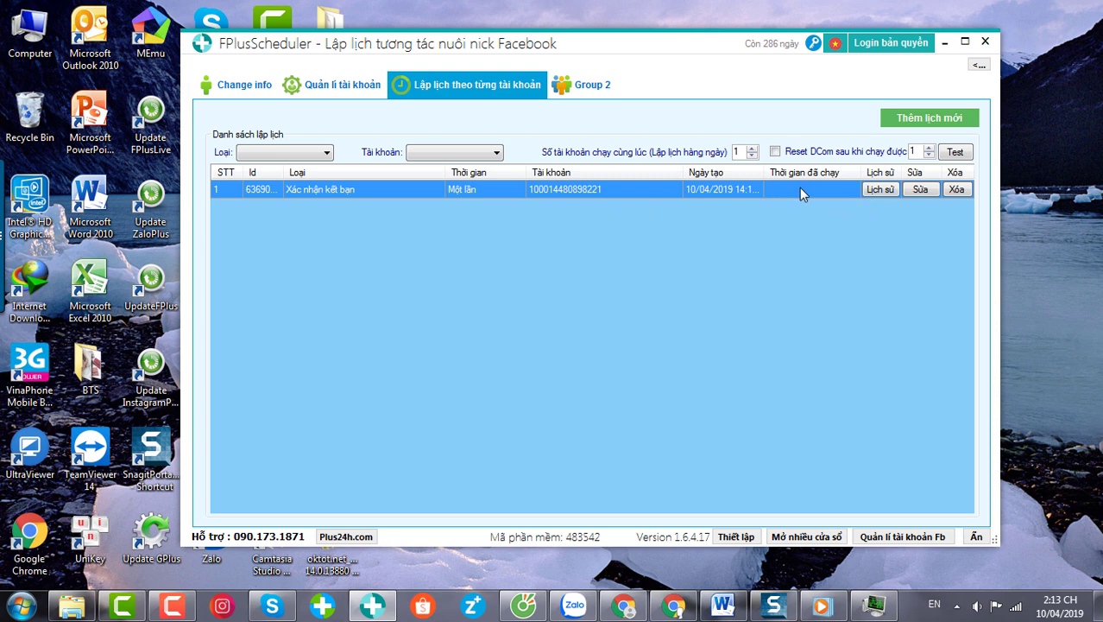
- Examine the friend-confirmation schedule's history log for checked profiles and deleted requests, and close it
click(879, 189)
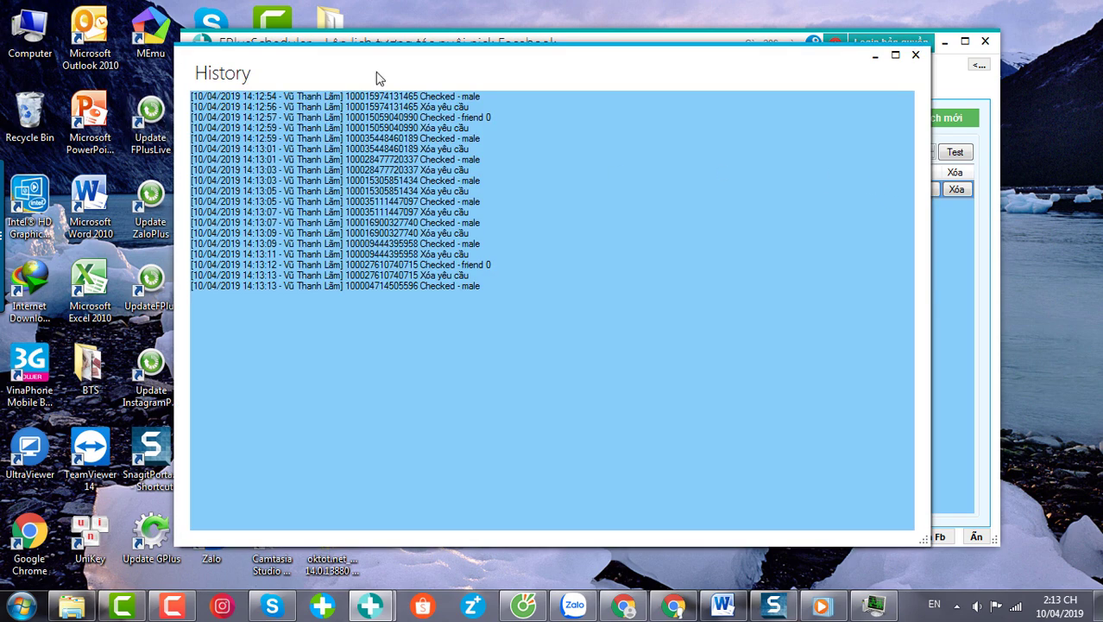
drag(415, 68, 447, 75)
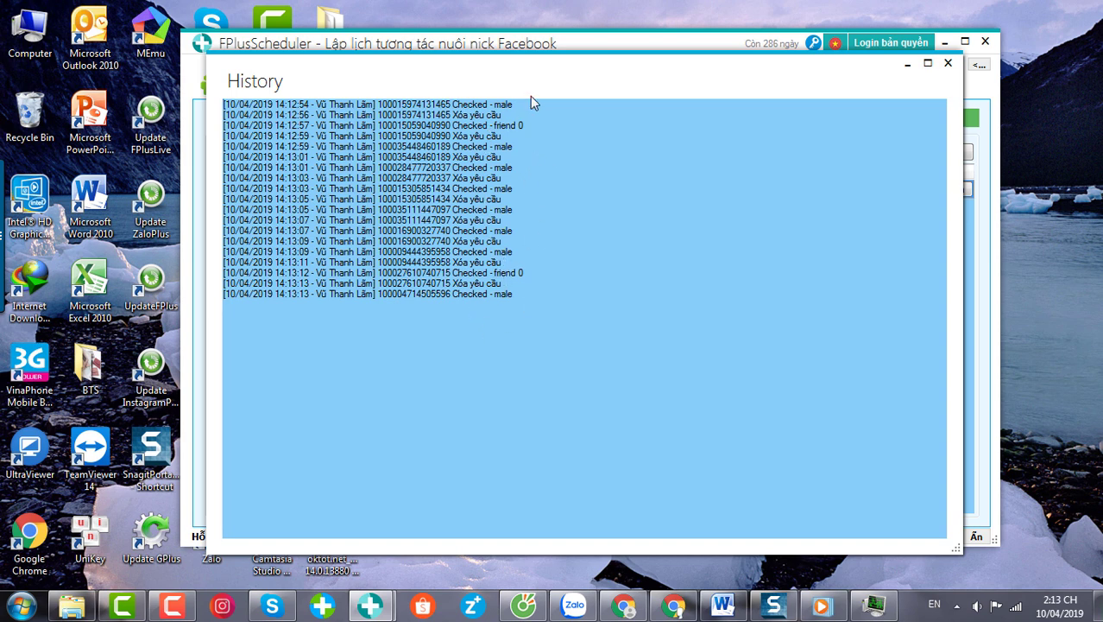
drag(530, 104, 386, 107)
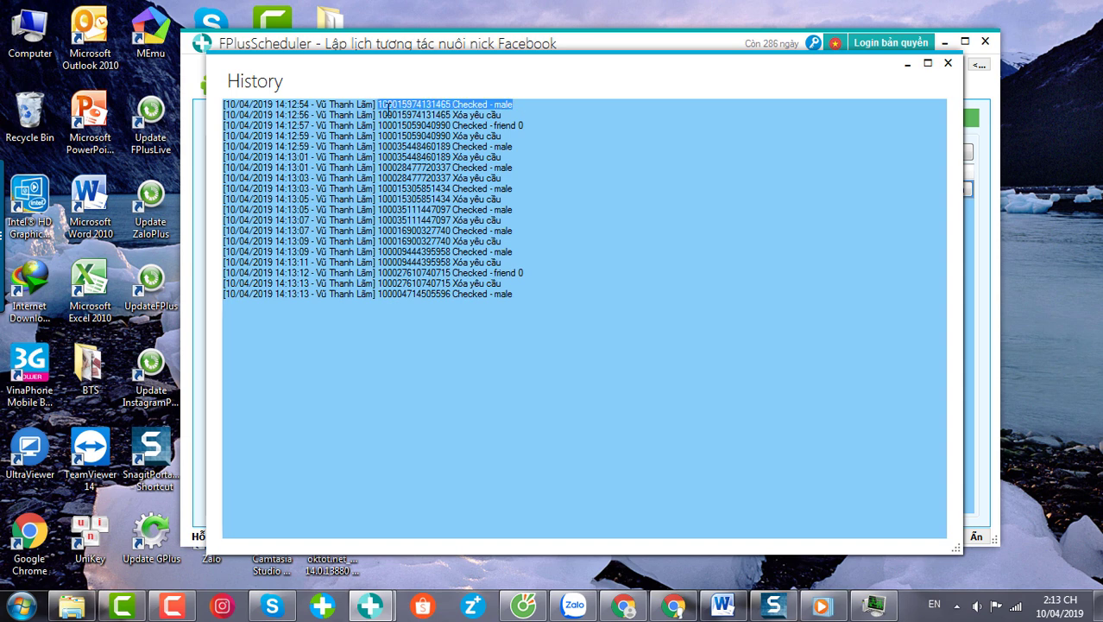
drag(525, 126, 454, 126)
click(528, 127)
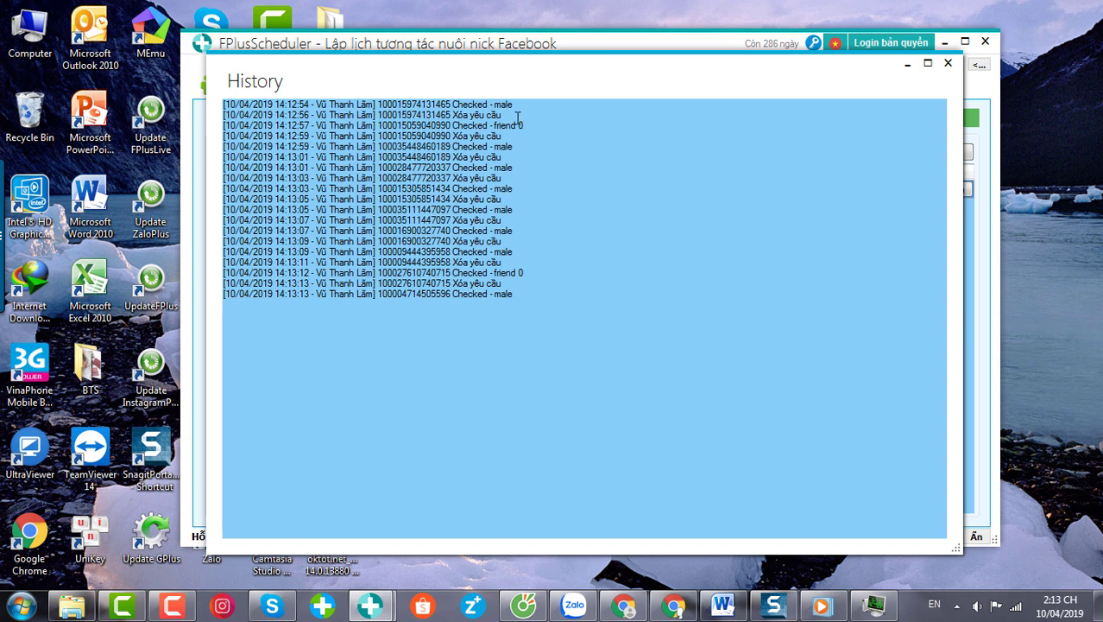
drag(518, 118, 231, 135)
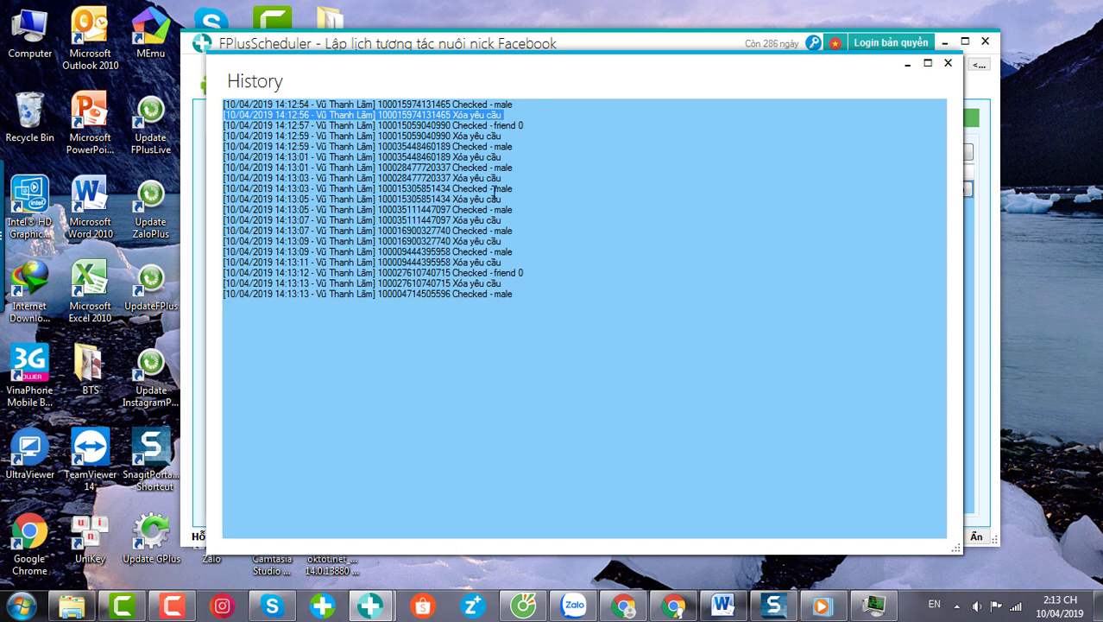
click(494, 191)
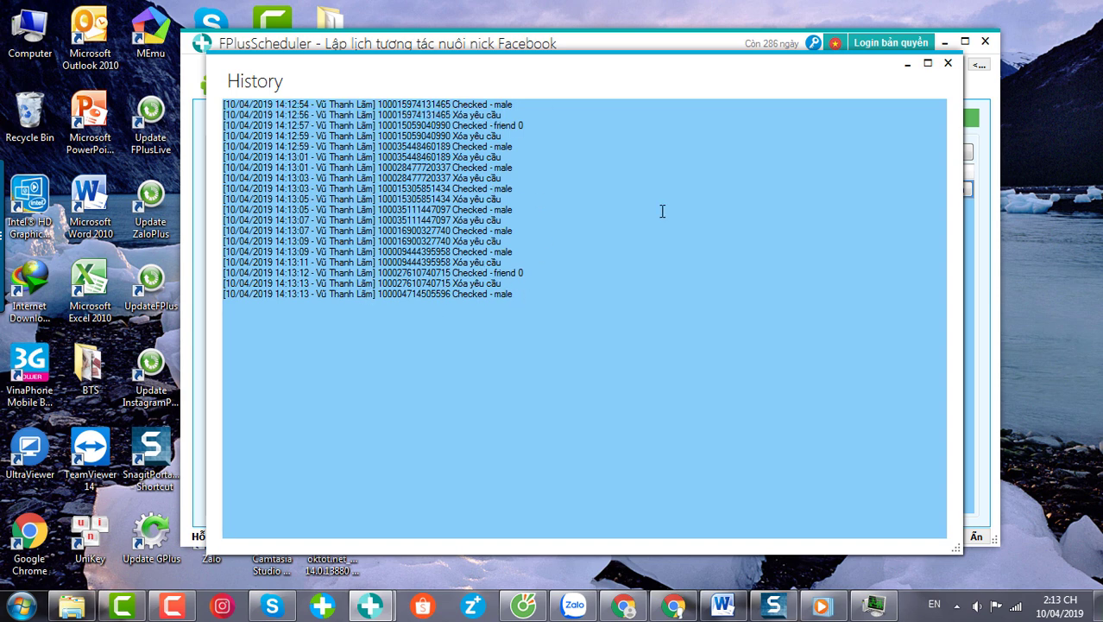
click(949, 64)
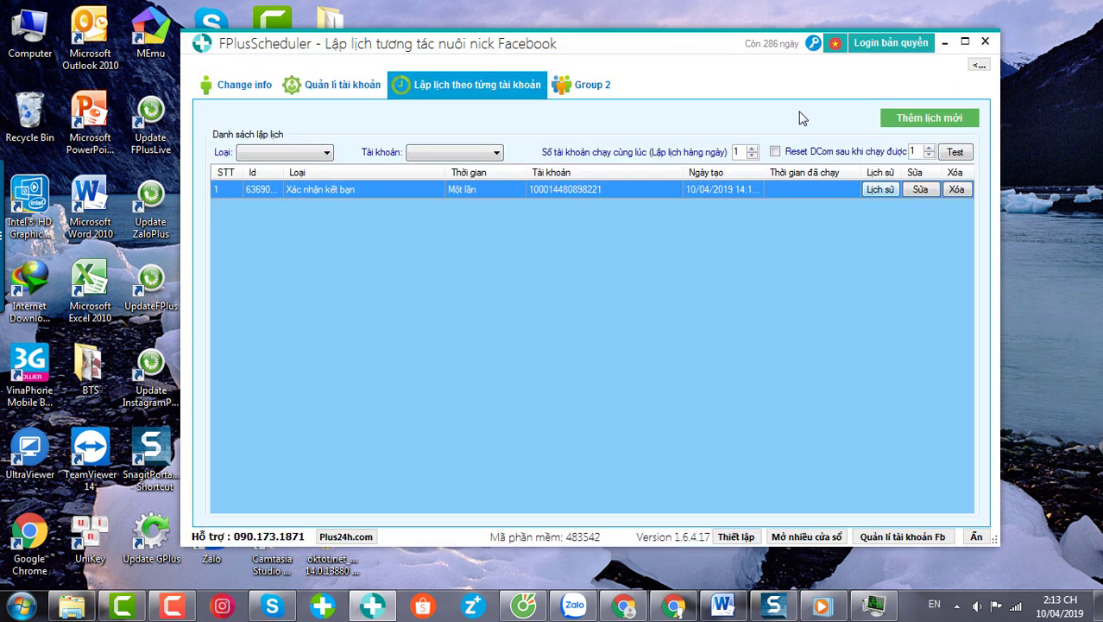